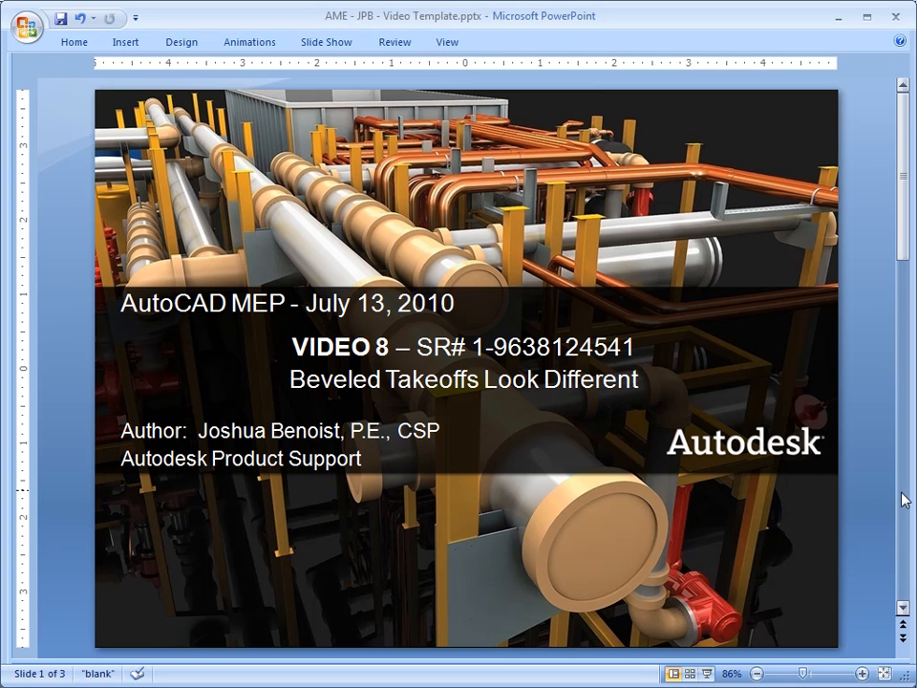
scroll(904, 500, down, 1)
scroll(904, 500, down, 1)
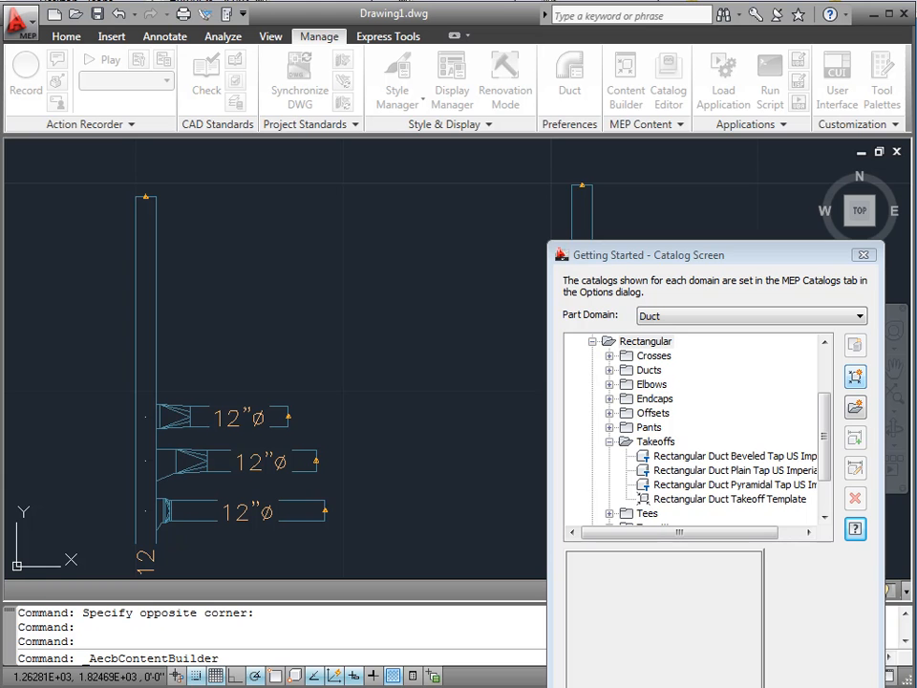
Start a new part in the catalog's rectangular duct Takeoffs folder and consult the Branch Connections figure in the SMACNA Standard Duct Design PDF.
drag(827, 425, 828, 375)
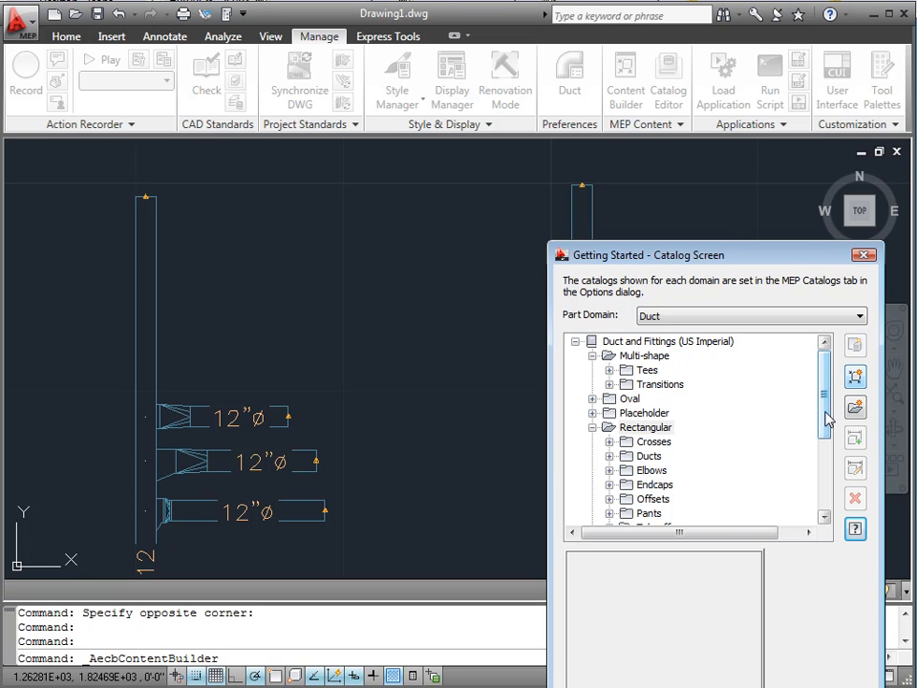
drag(827, 421, 835, 461)
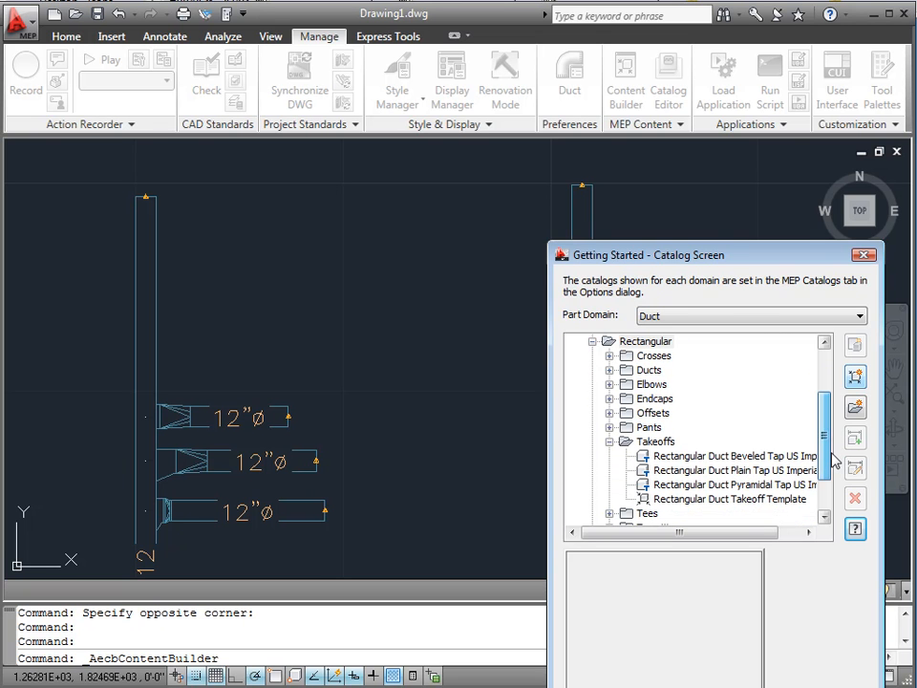
click(647, 442)
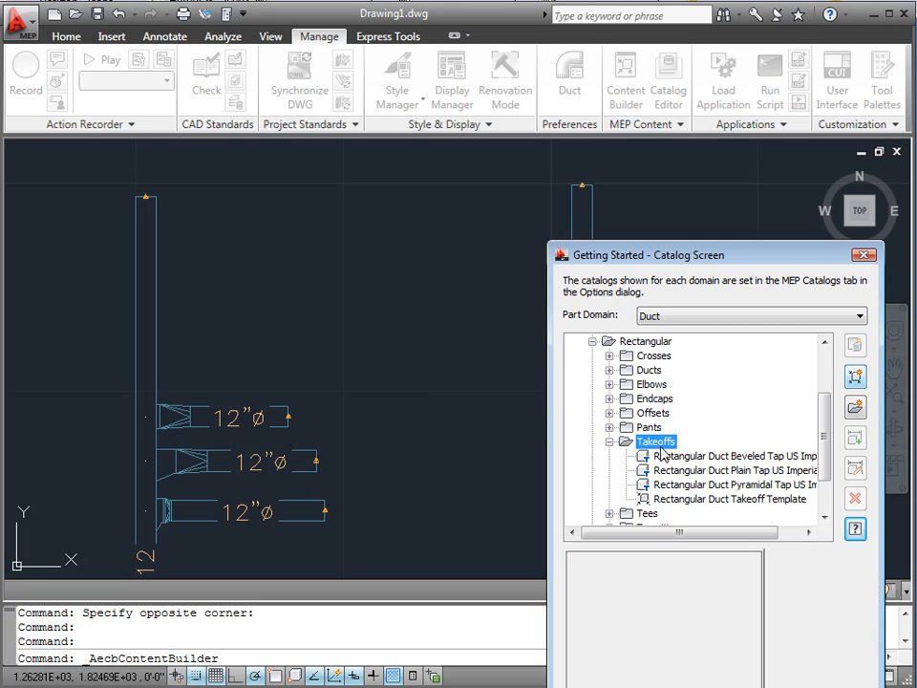
click(855, 379)
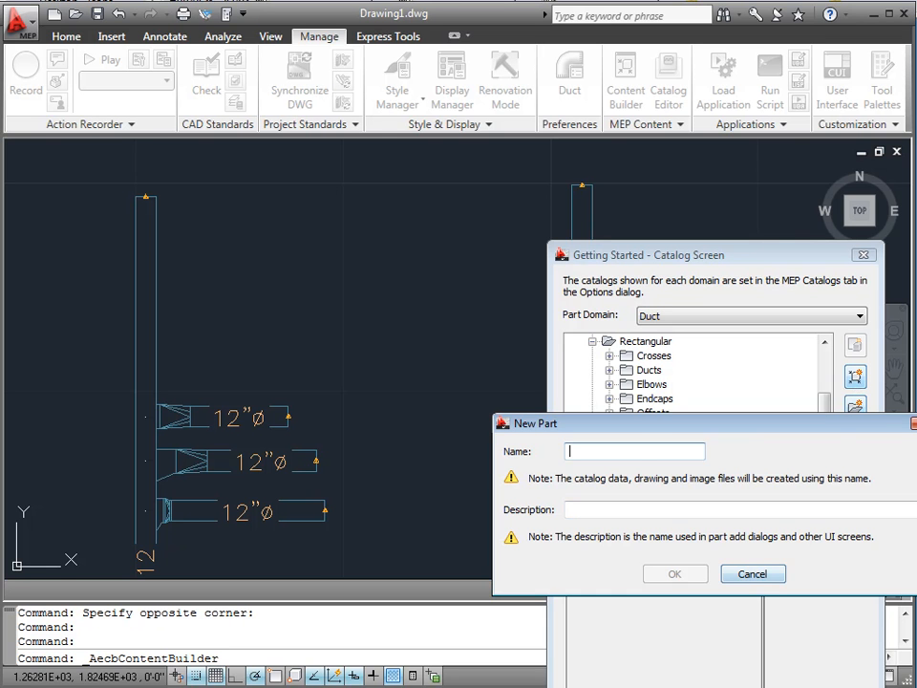
drag(621, 424, 289, 244)
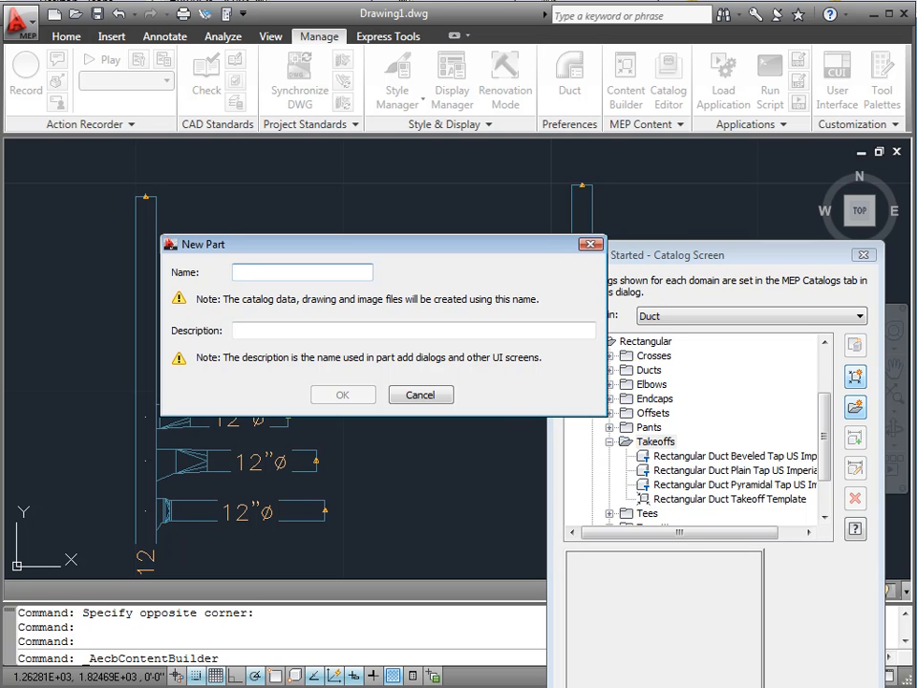
key(alt+Tab)
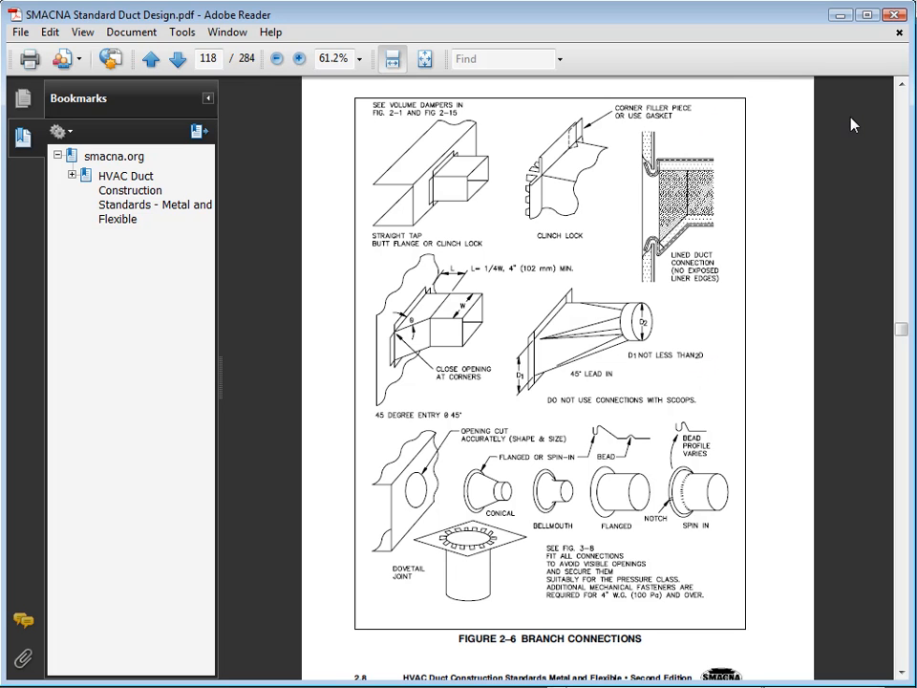
click(838, 15)
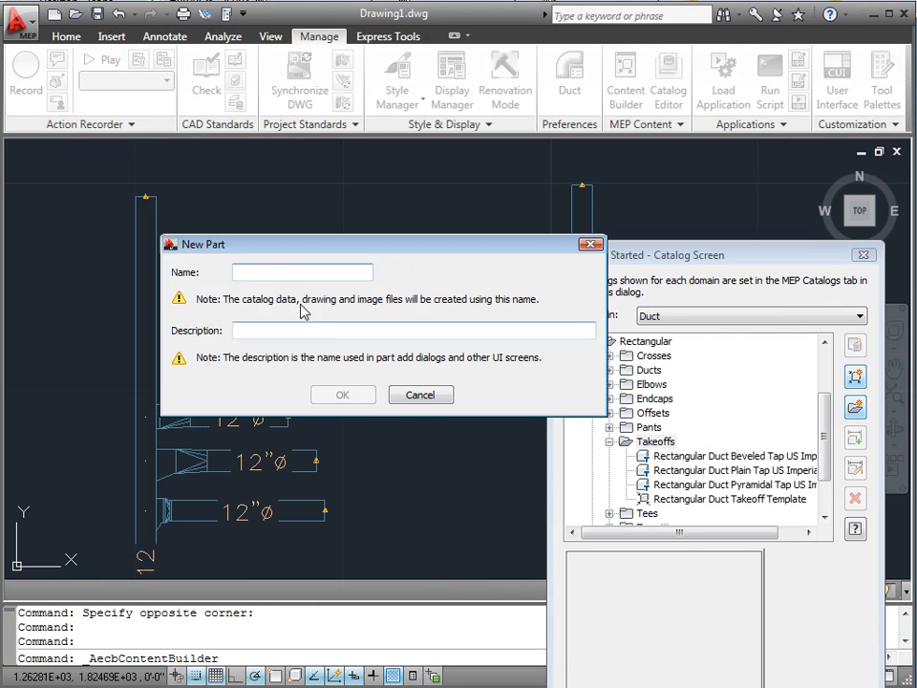
Create the part with "Rectangular Duct Beveled To Round Takeoff US Imperial" as both its name and description.
text(rectangular)
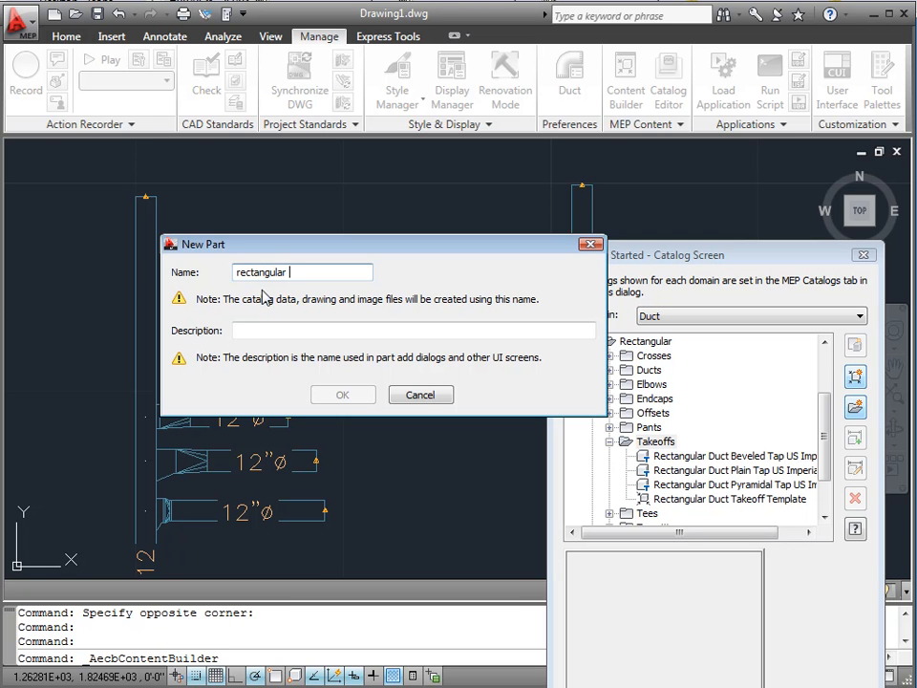
text( R)
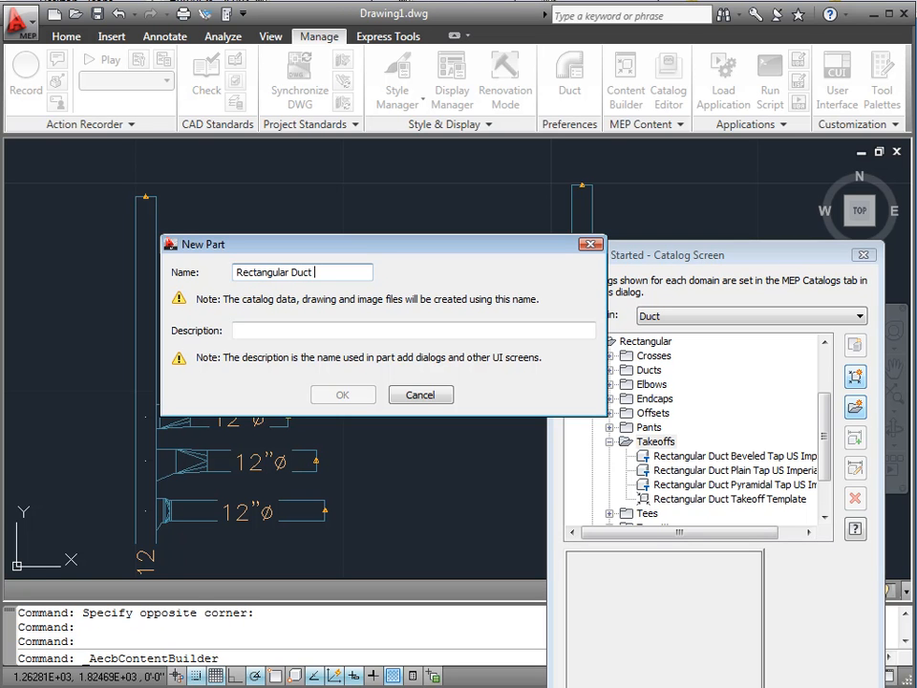
text(Beveled To R)
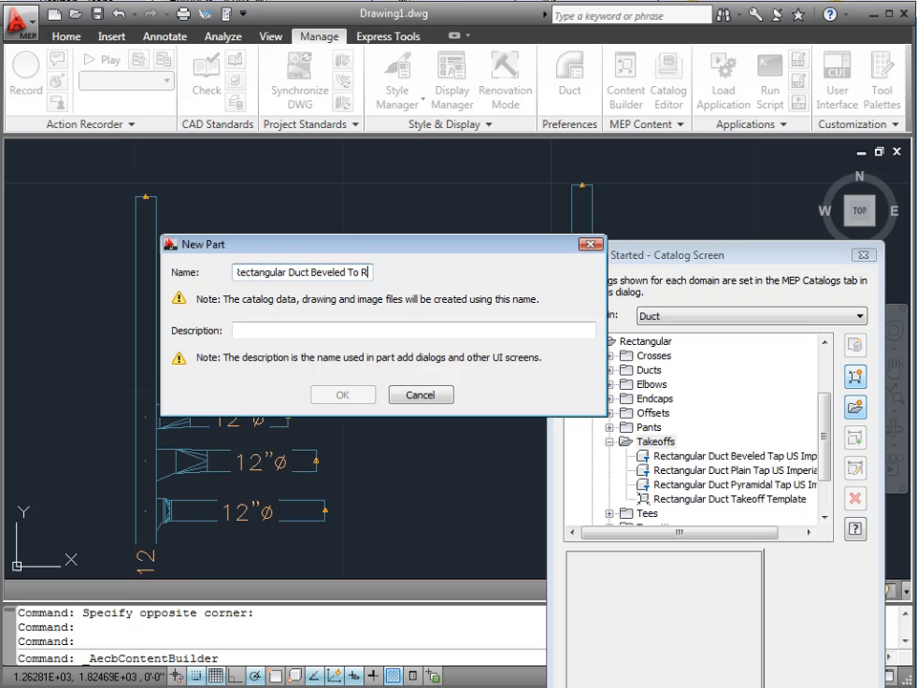
text(ound Takeo)
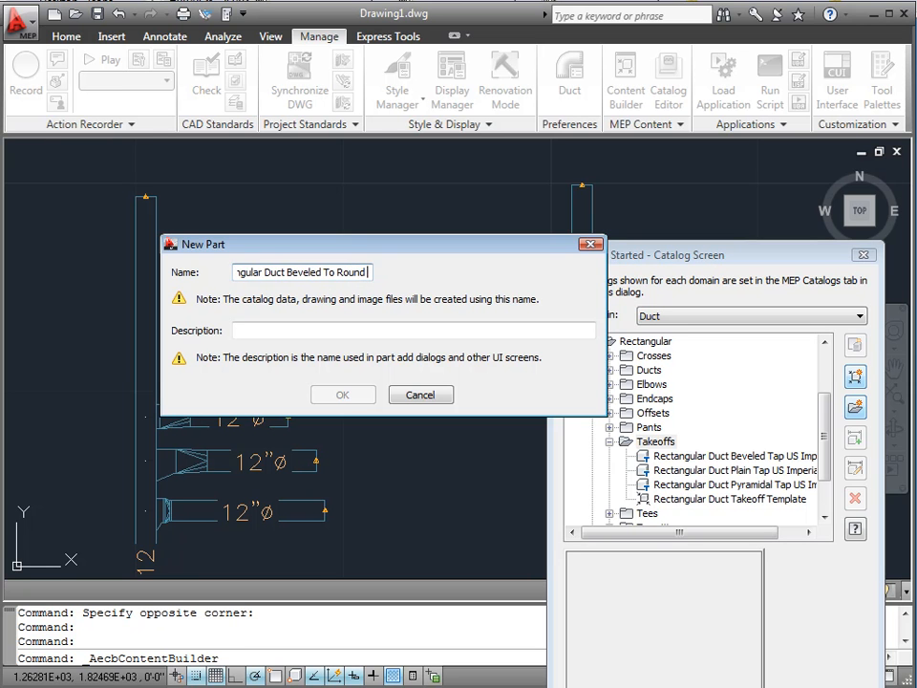
text(ff)
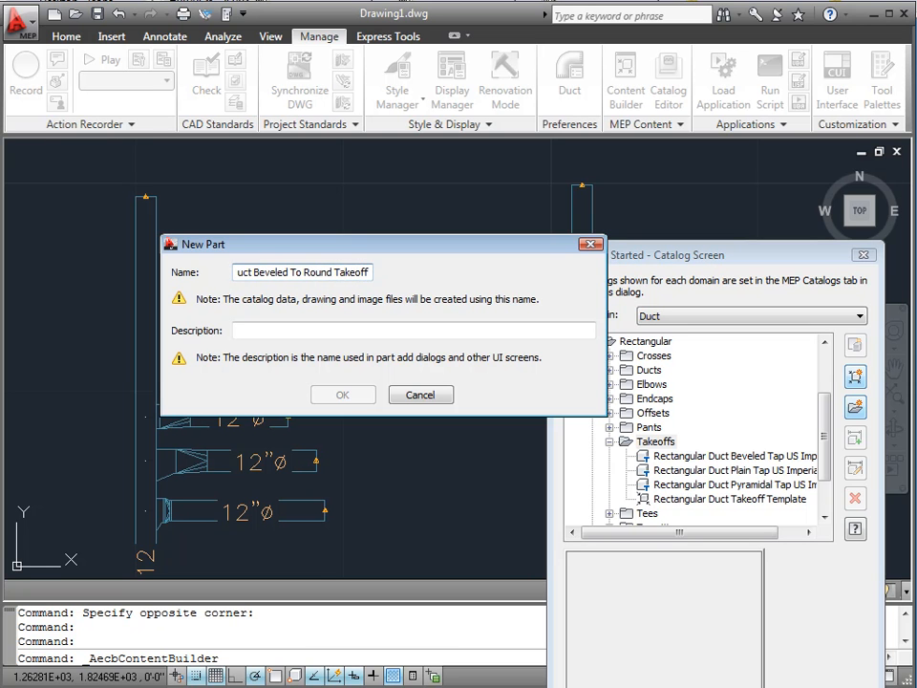
text( US Imperial)
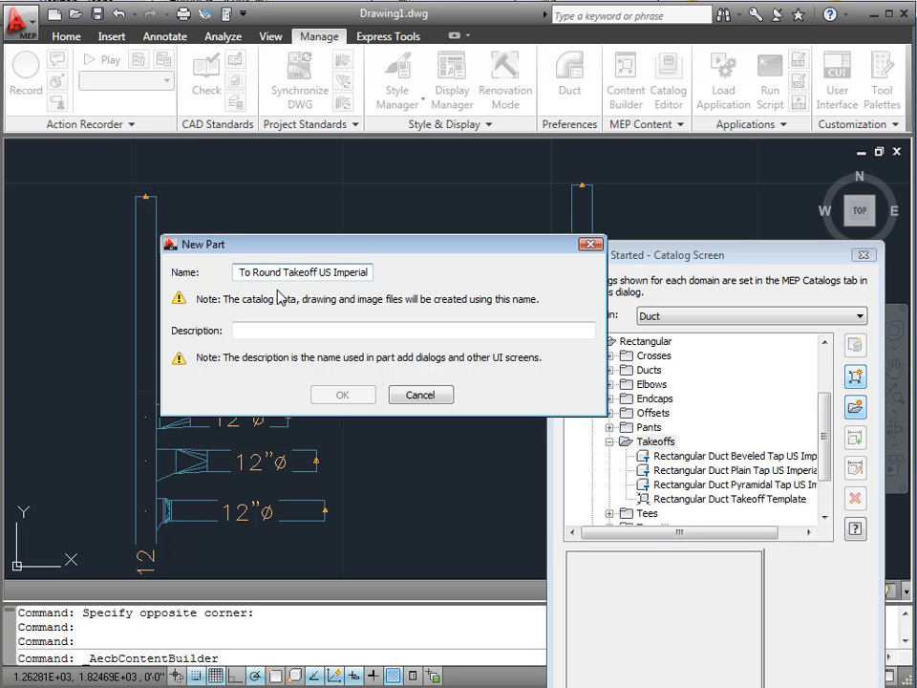
click(346, 329)
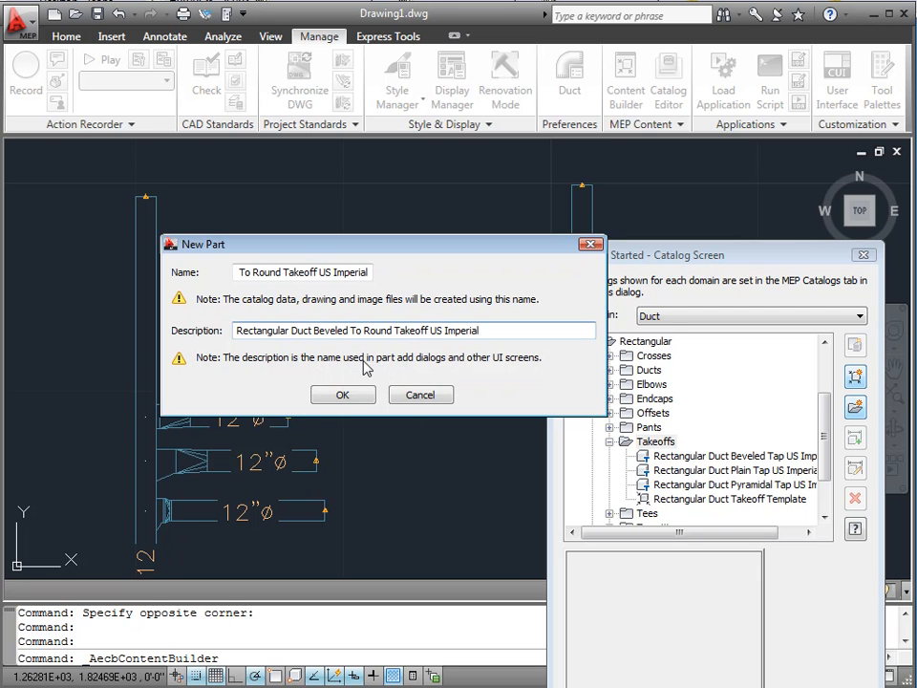
click(352, 400)
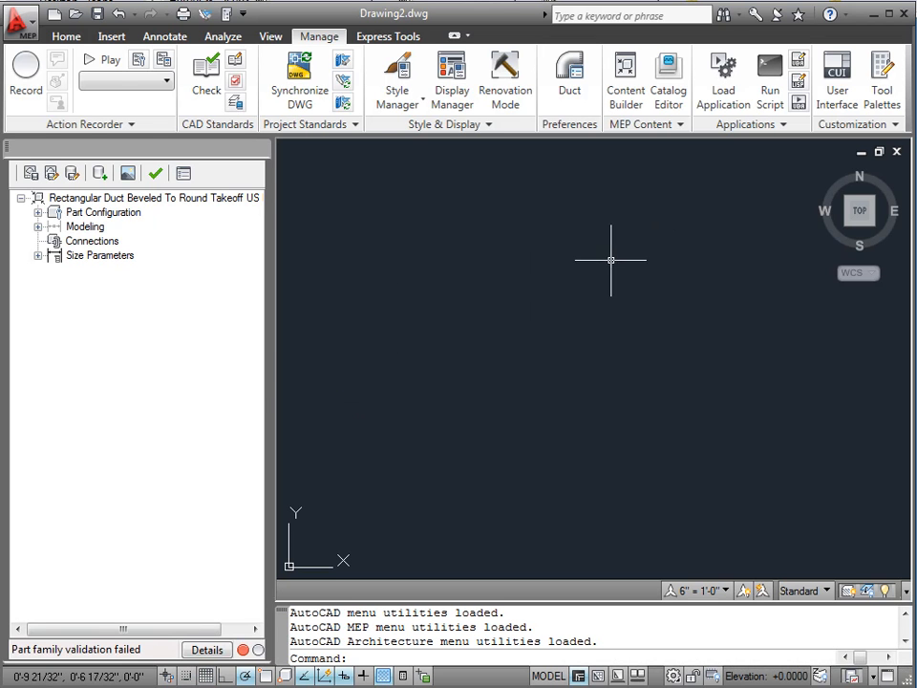
Set the part type to Takeoff in the new part's configuration.
click(38, 212)
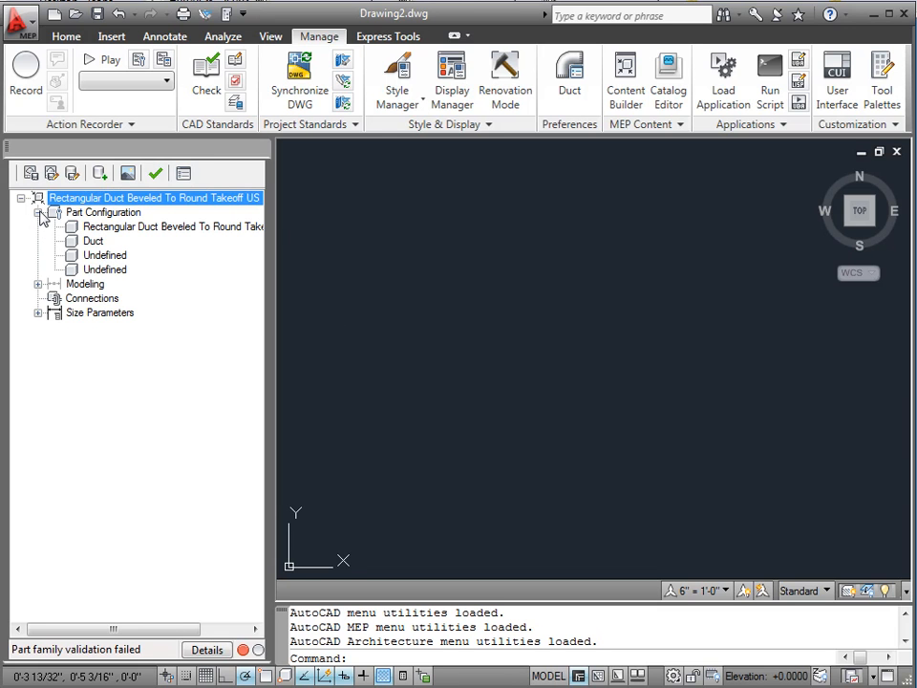
click(130, 230)
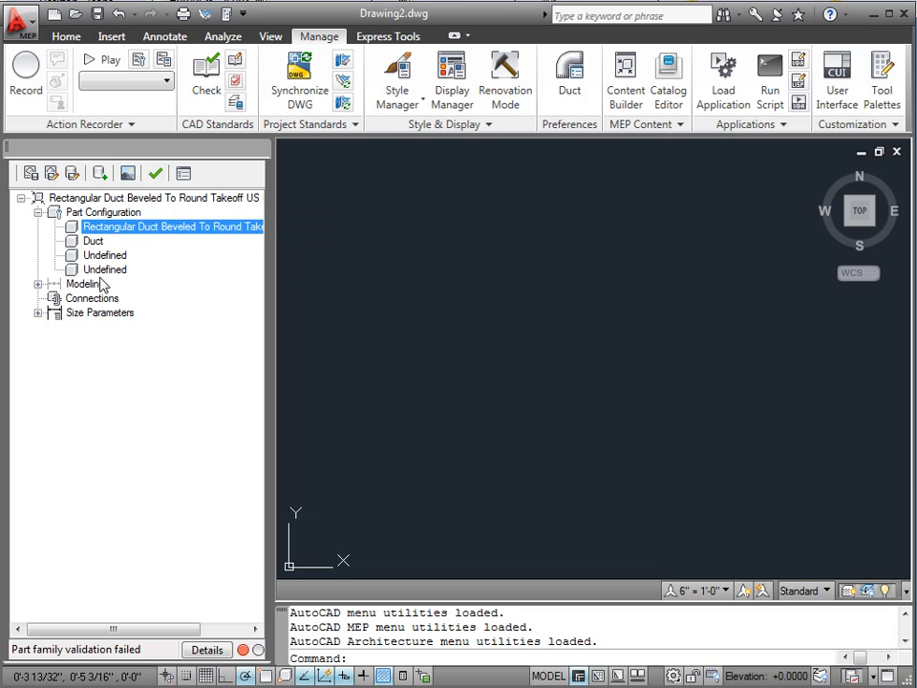
click(95, 242)
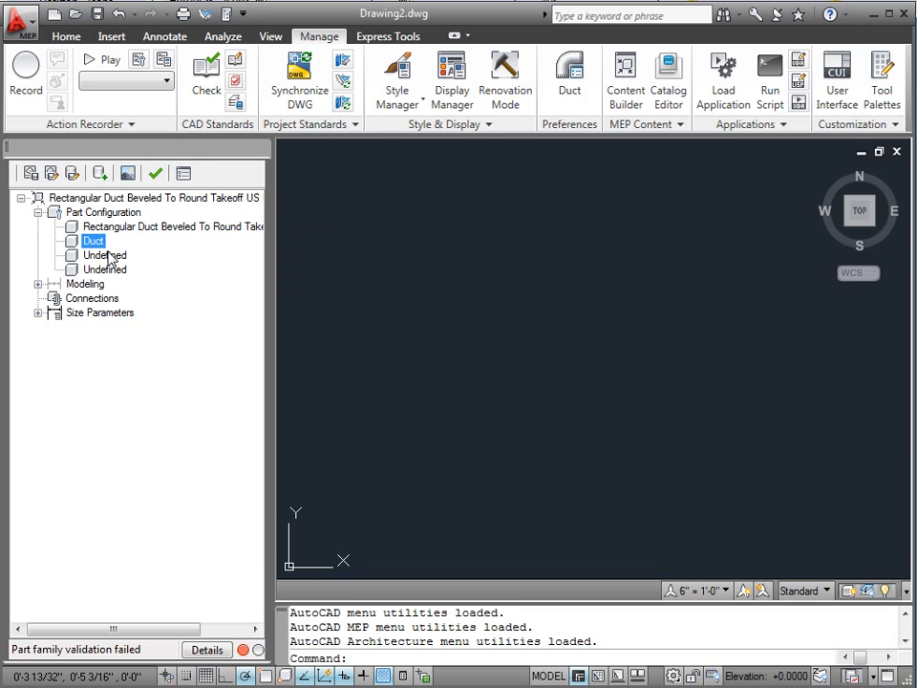
click(111, 256)
click(129, 256)
click(129, 256)
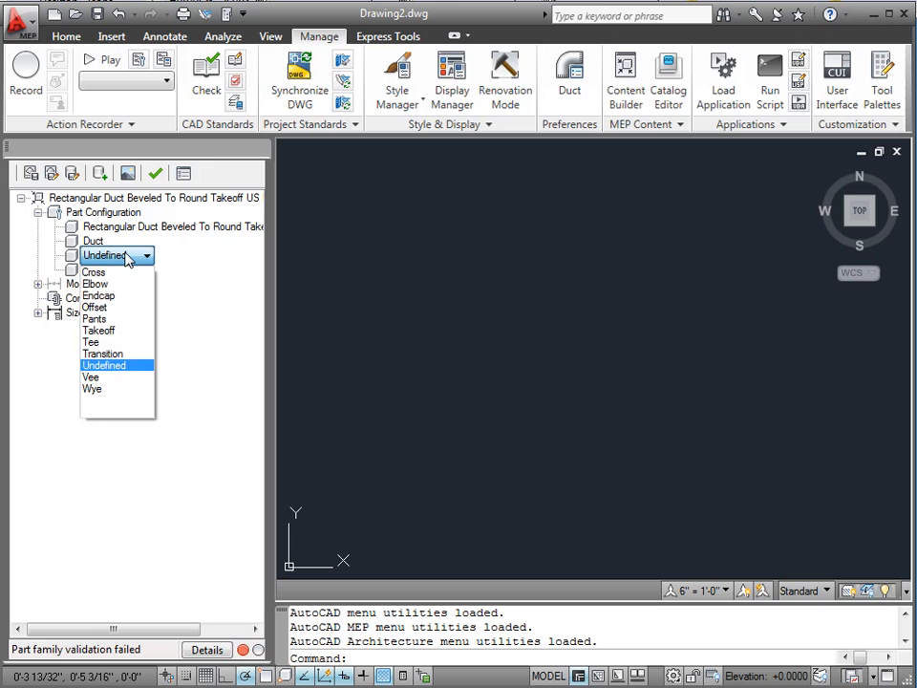
click(100, 331)
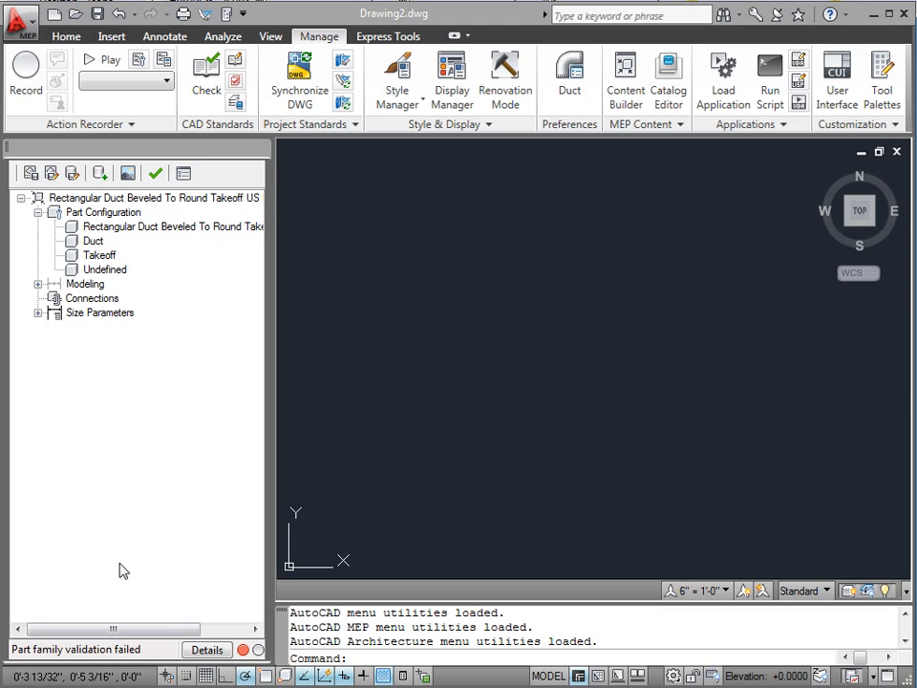
Set the remaining undefined part subtype to Beveled in the part configuration.
click(120, 271)
click(120, 271)
click(147, 271)
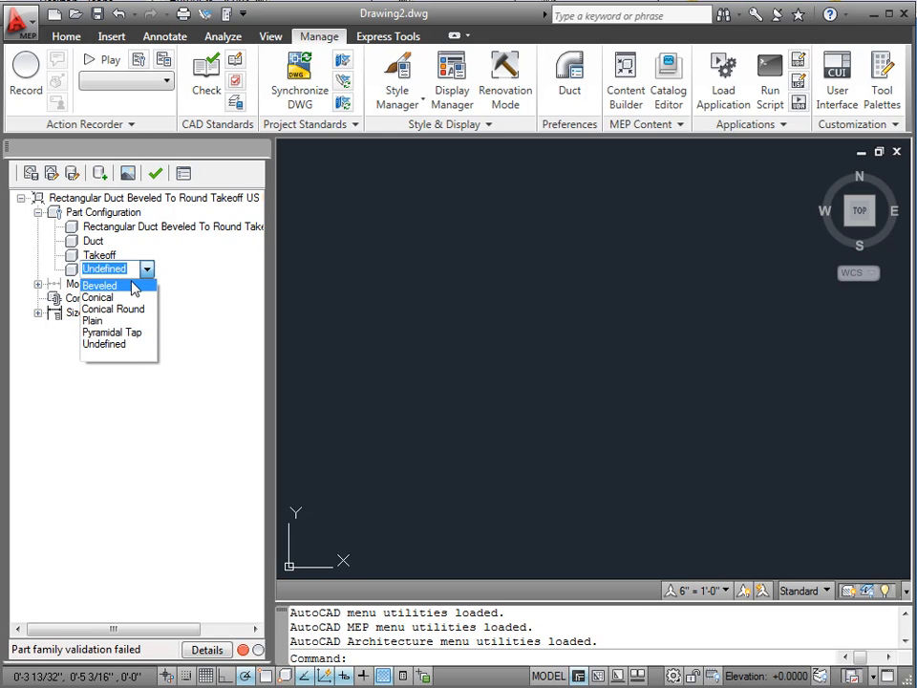
click(134, 287)
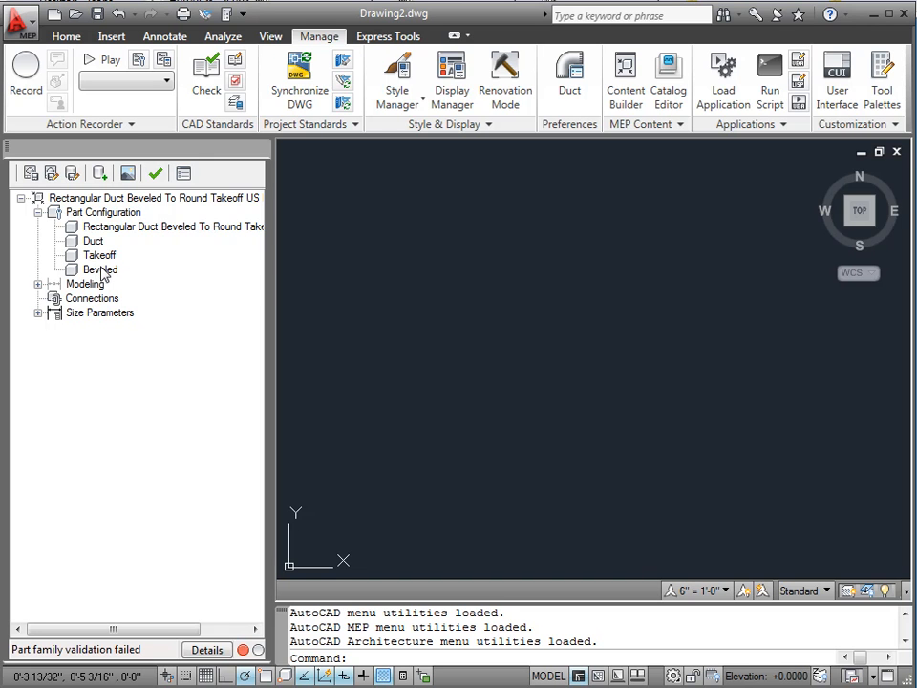
Add the default set of work planes to the part's model.
click(38, 284)
click(78, 285)
click(95, 298)
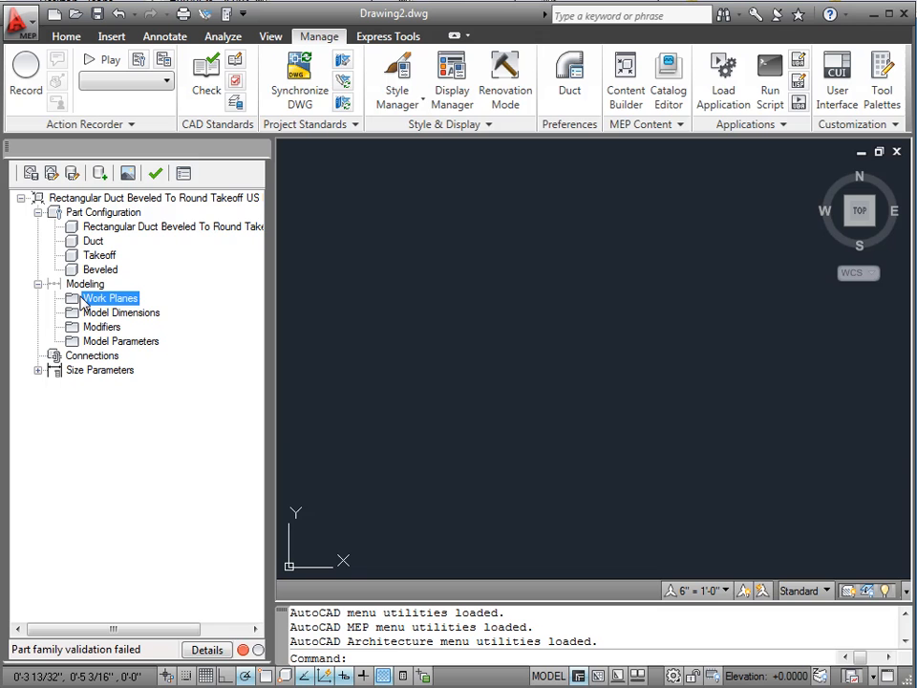
right_click(95, 301)
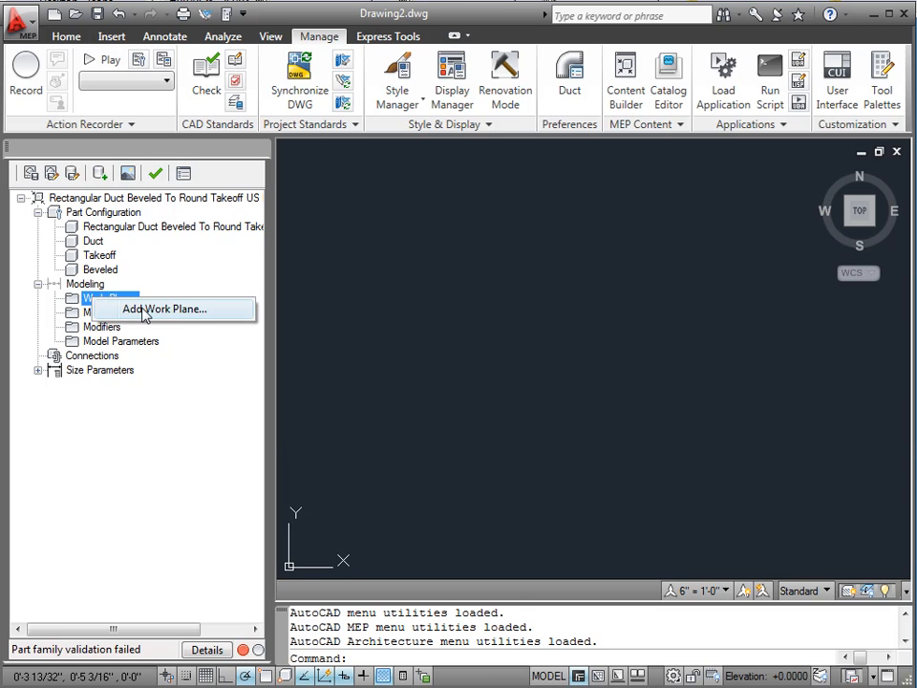
click(144, 311)
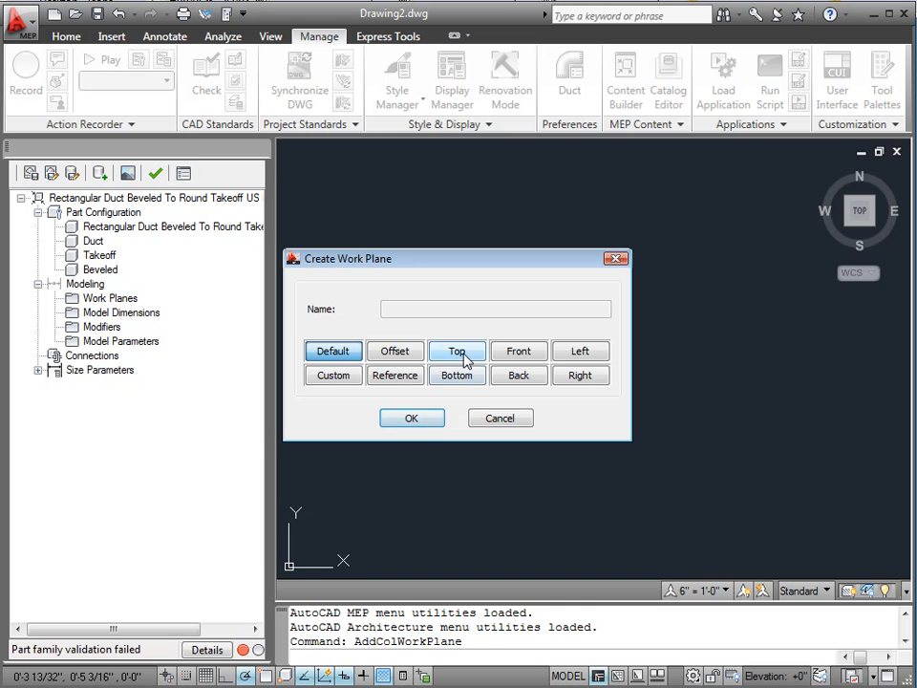
click(412, 421)
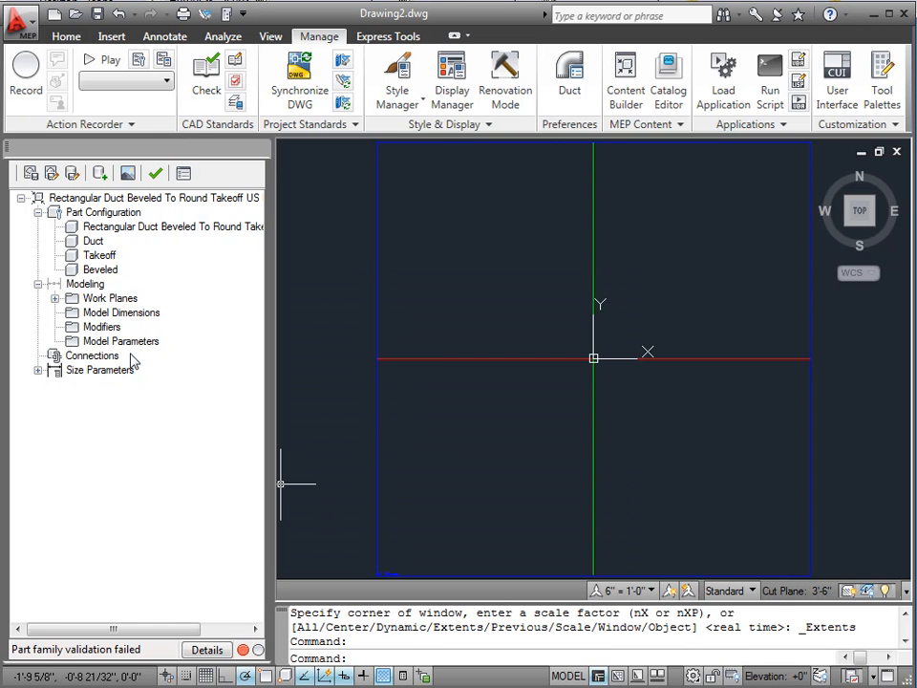
List the part's work planes and select the XY Plane.
click(55, 299)
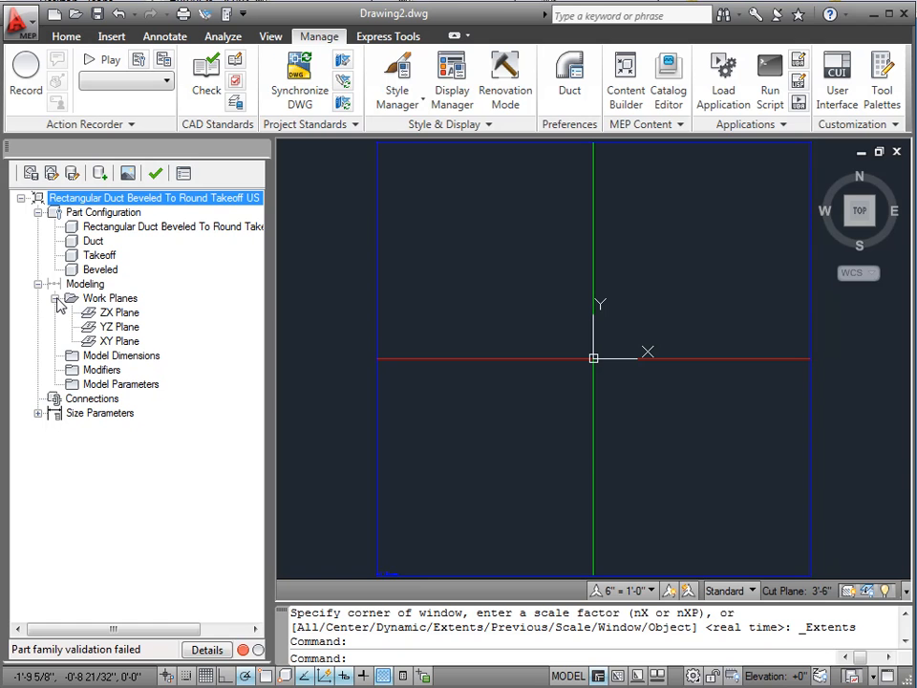
click(113, 341)
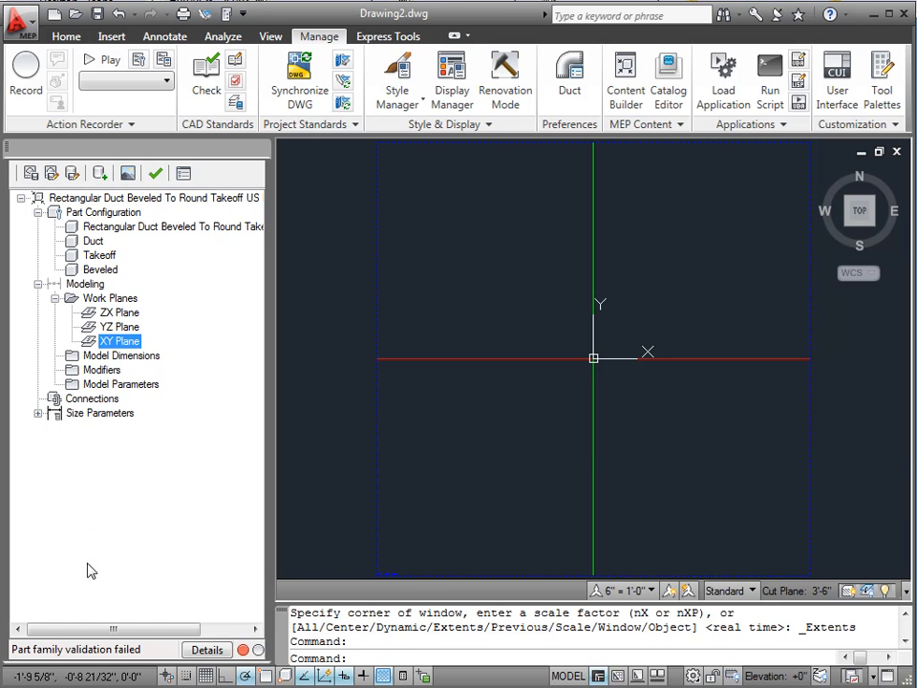